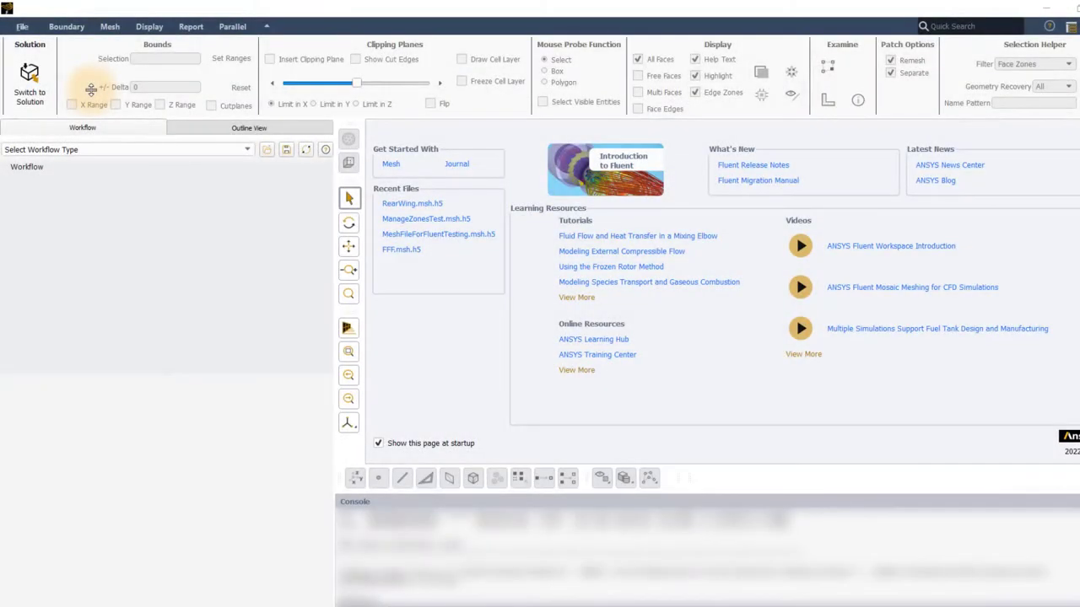
# Read the mesh file RearWing.msh.h5 into the meshing session
pyautogui.click(22, 26)
pyautogui.moveTo(34, 43)
pyautogui.click(88, 45)
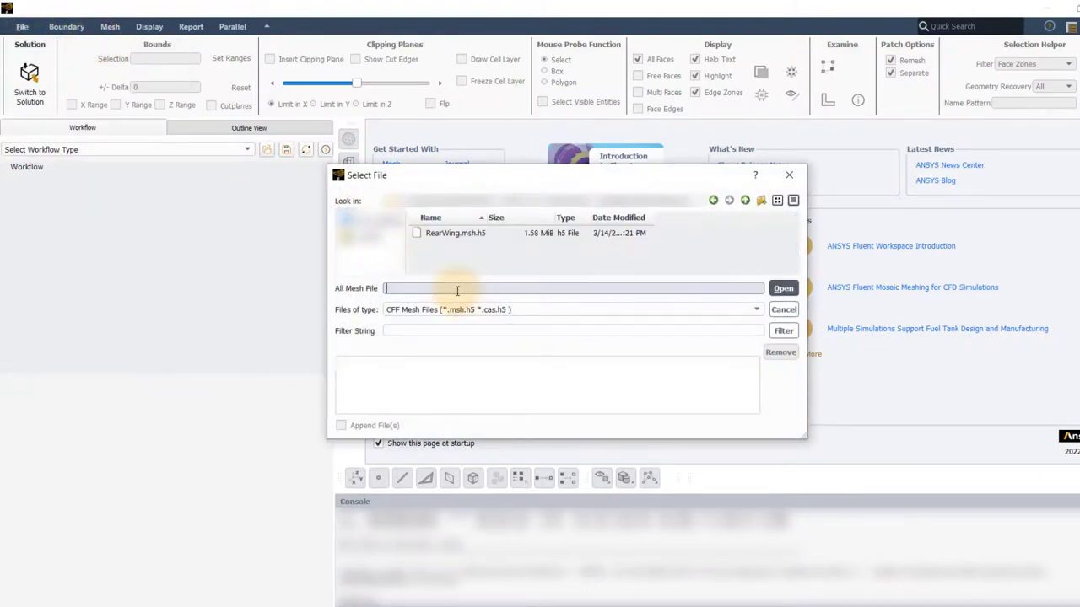
pyautogui.click(455, 232)
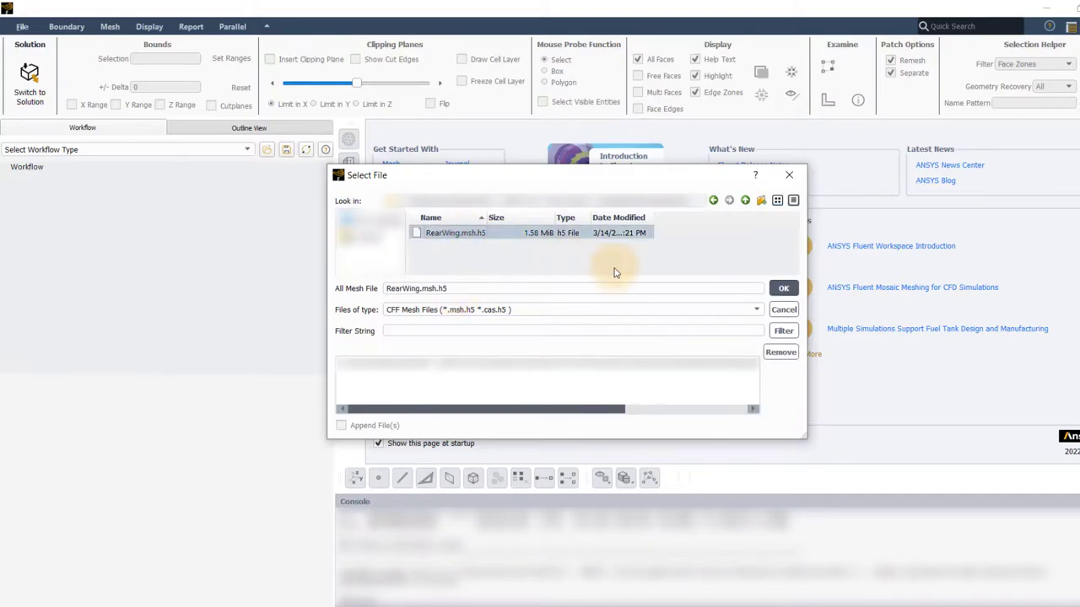
pyautogui.click(777, 289)
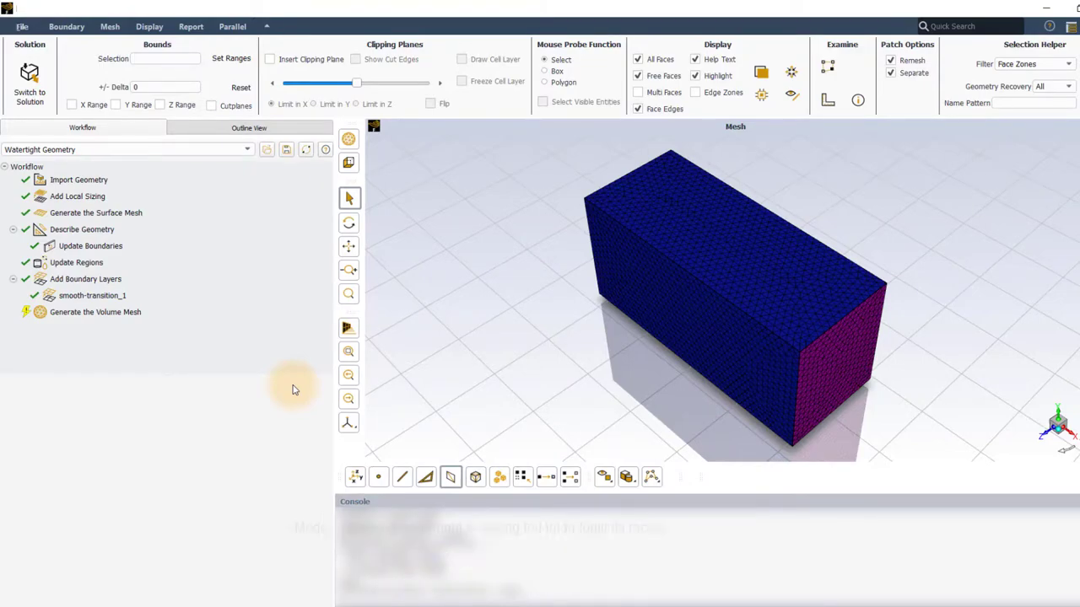
# Insert a clipping plane limited in Y and shift it until the whole rear wing inside the tunnel is exposed
pyautogui.click(1059, 416)
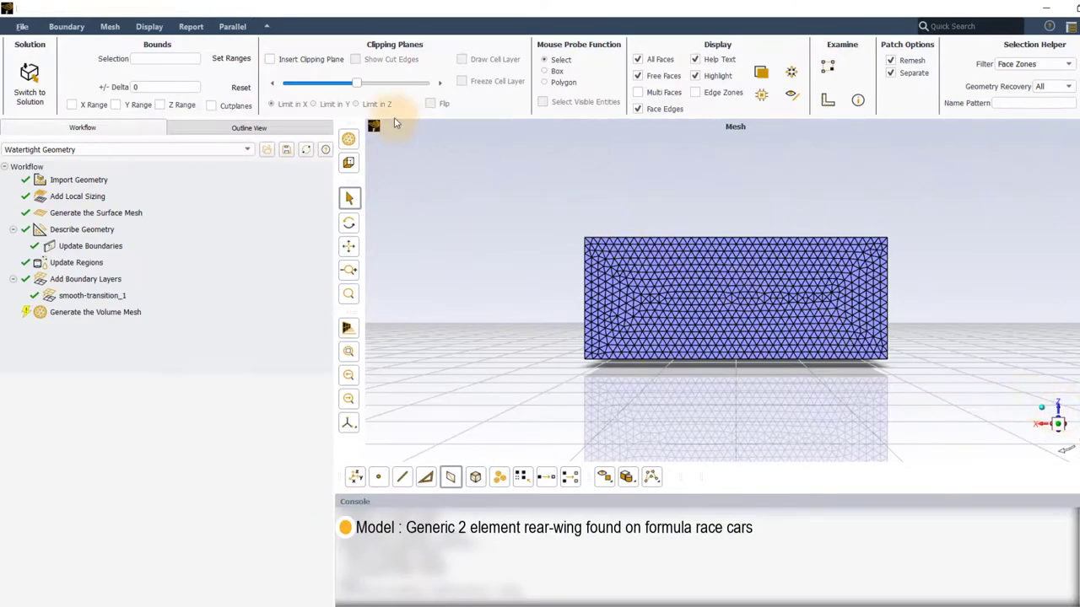
pyautogui.click(269, 59)
pyautogui.click(313, 104)
pyautogui.scroll(5, 677, 266)
pyautogui.moveTo(677, 267); pyautogui.dragTo(701, 342)
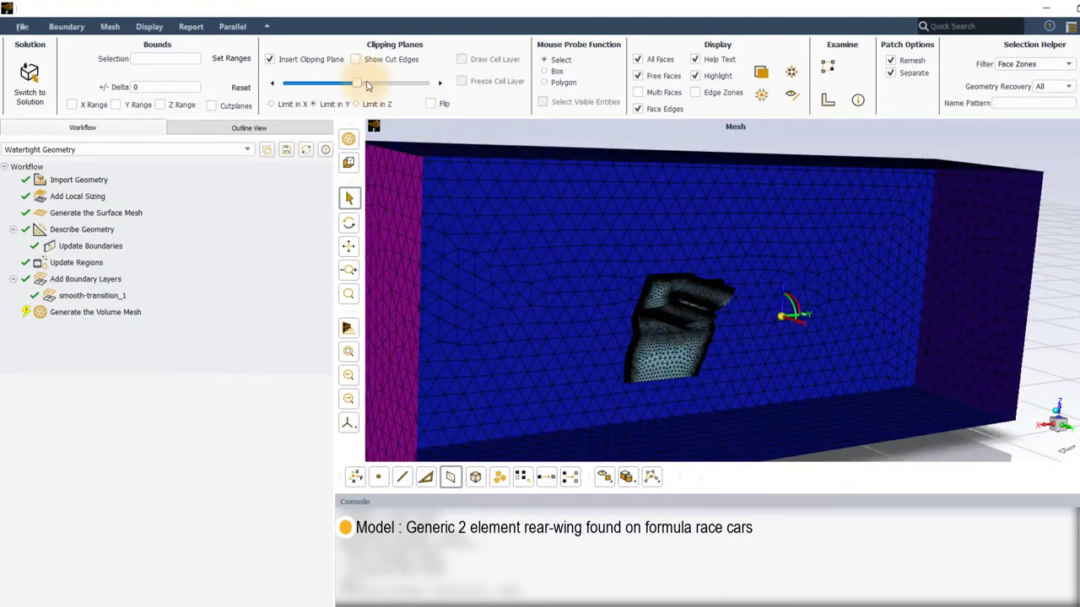
pyautogui.moveTo(357, 83); pyautogui.dragTo(414, 83)
# Highlight the rear wing, tunnel wall, inlet and outlet face zones in turn to identify the model's boundaries
pyautogui.click(767, 352)
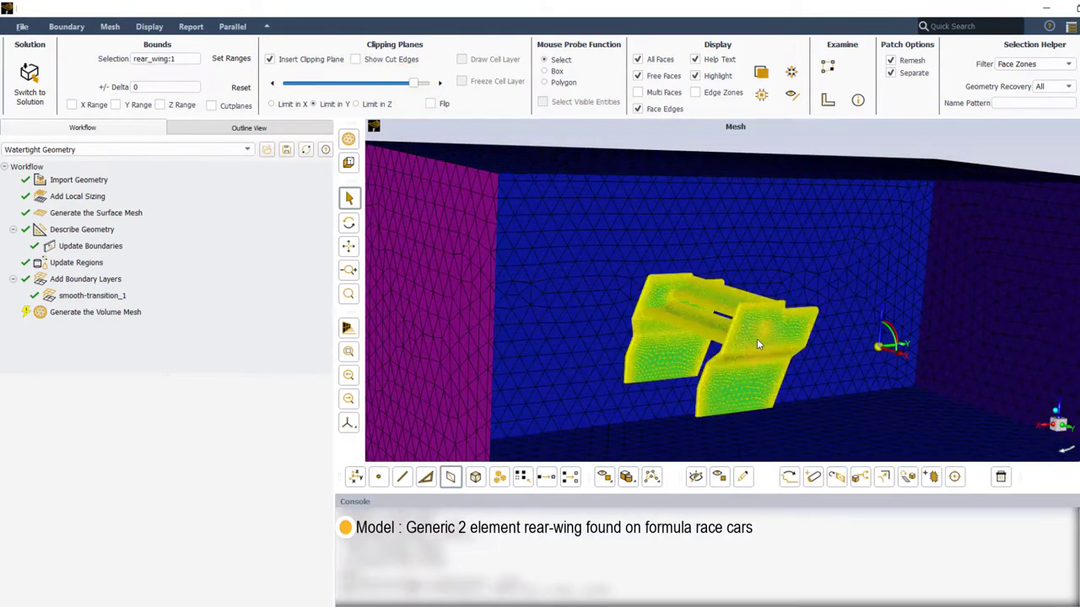
pyautogui.scroll(-3, 699, 279)
pyautogui.scroll(2, 712, 307)
pyautogui.click(634, 263)
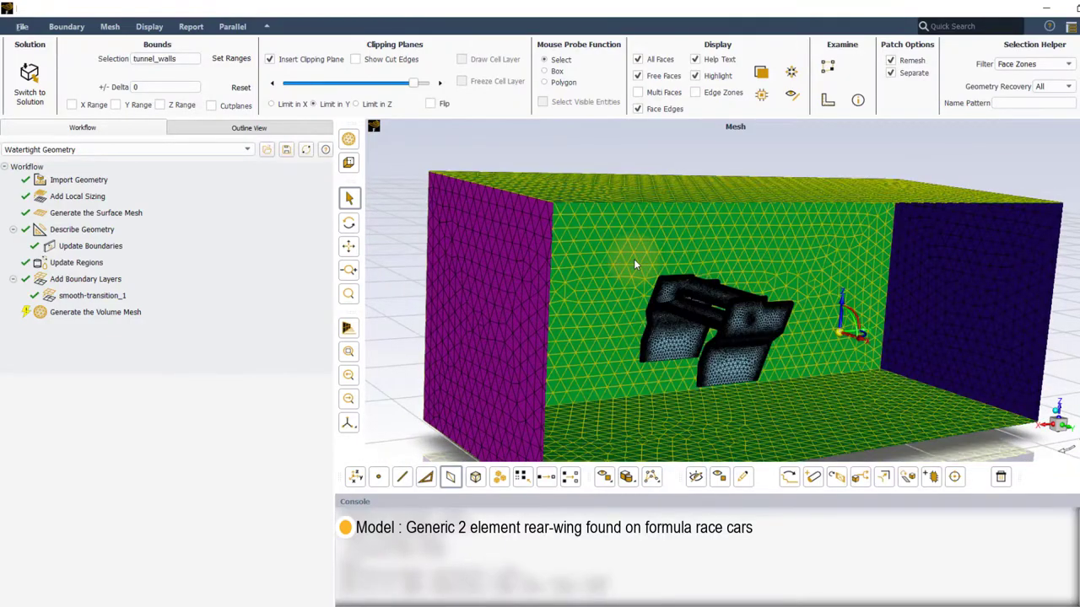
pyautogui.click(635, 262)
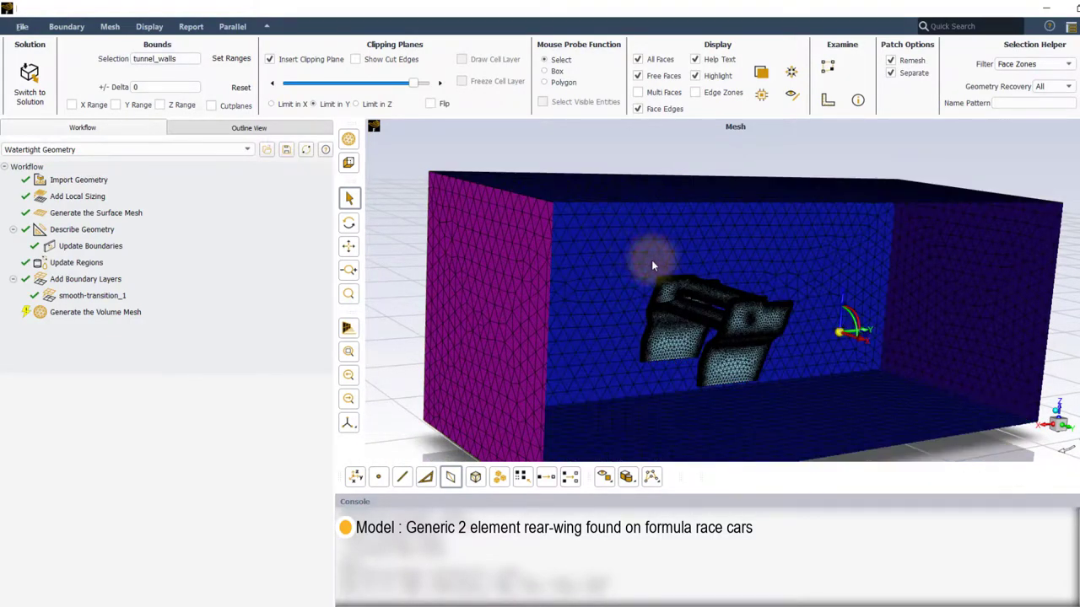
pyautogui.click(499, 312)
pyautogui.click(989, 292)
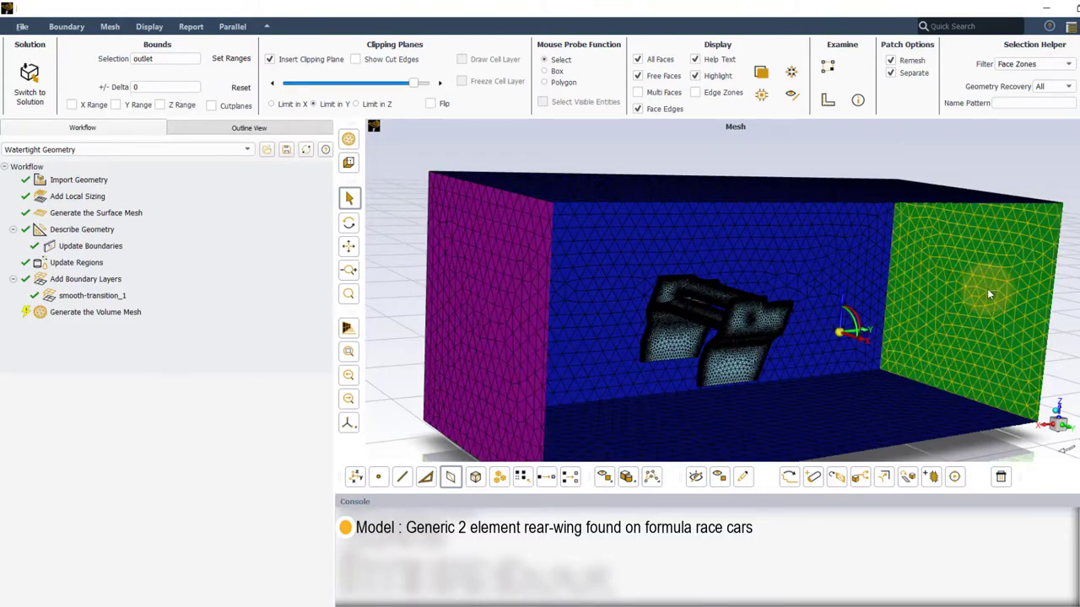
pyautogui.click(987, 289)
pyautogui.click(617, 246)
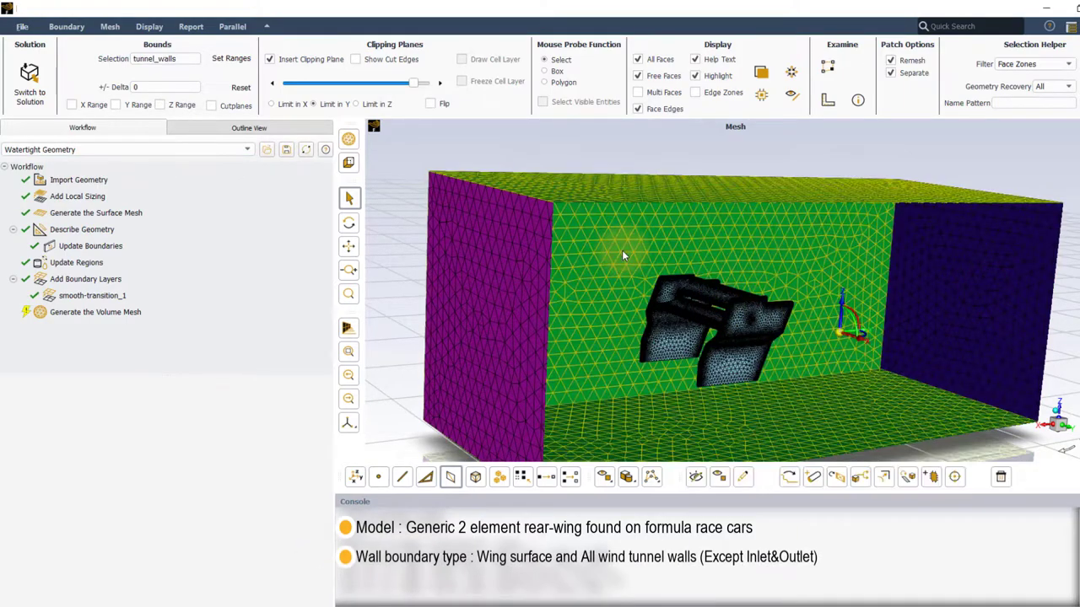
pyautogui.click(749, 322)
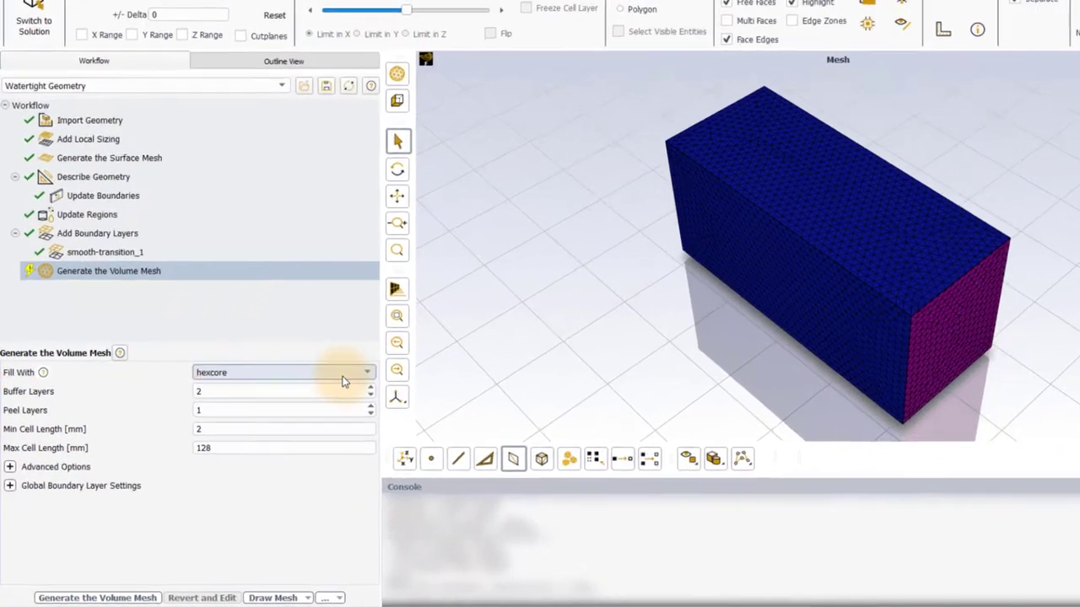
# Review the available volume fill types and expand the advanced options of the Generate the Volume Mesh task
pyautogui.click(342, 377)
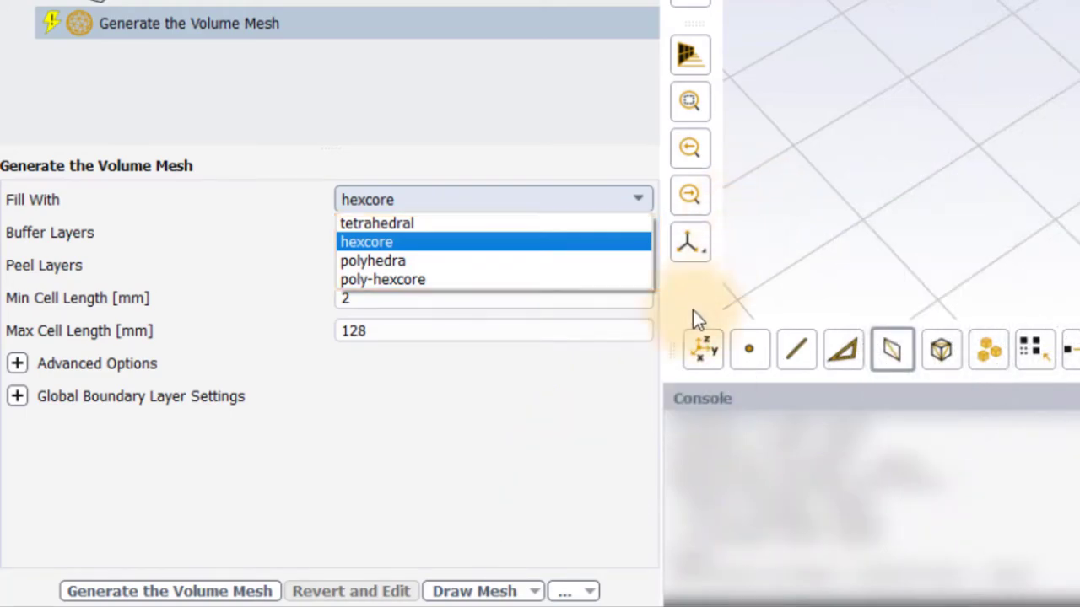
pyautogui.click(639, 390)
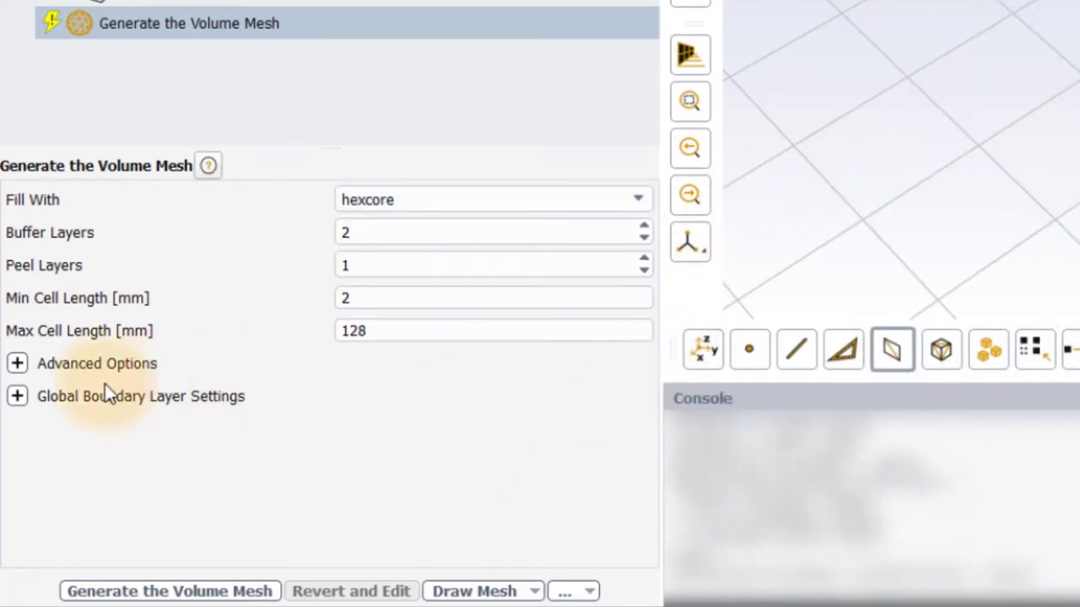
pyautogui.click(16, 364)
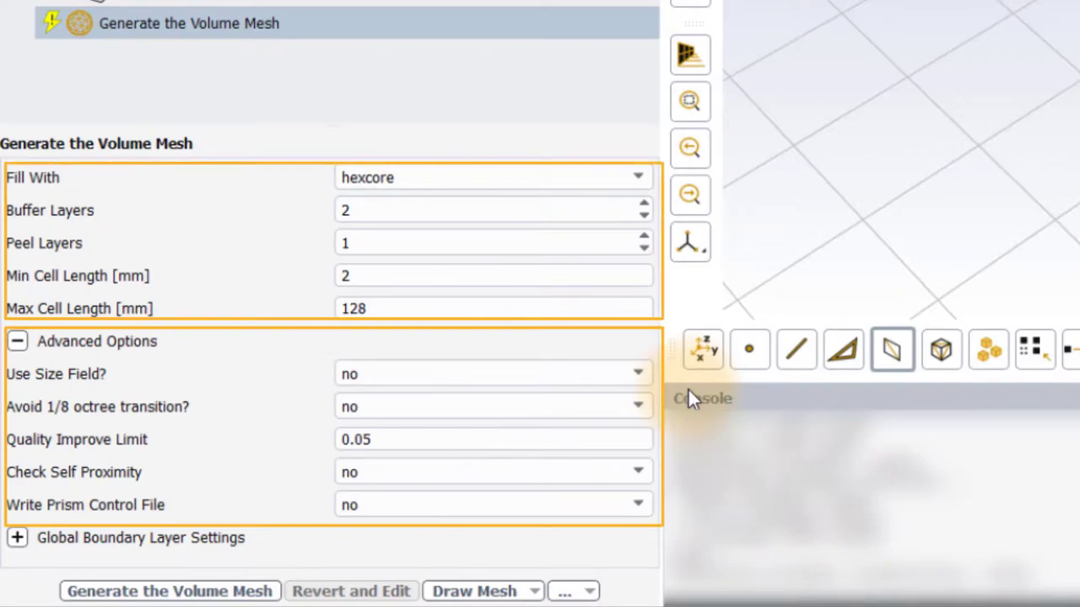
# Set the volume fill type to tetrahedral and generate the volume mesh
pyautogui.click(628, 181)
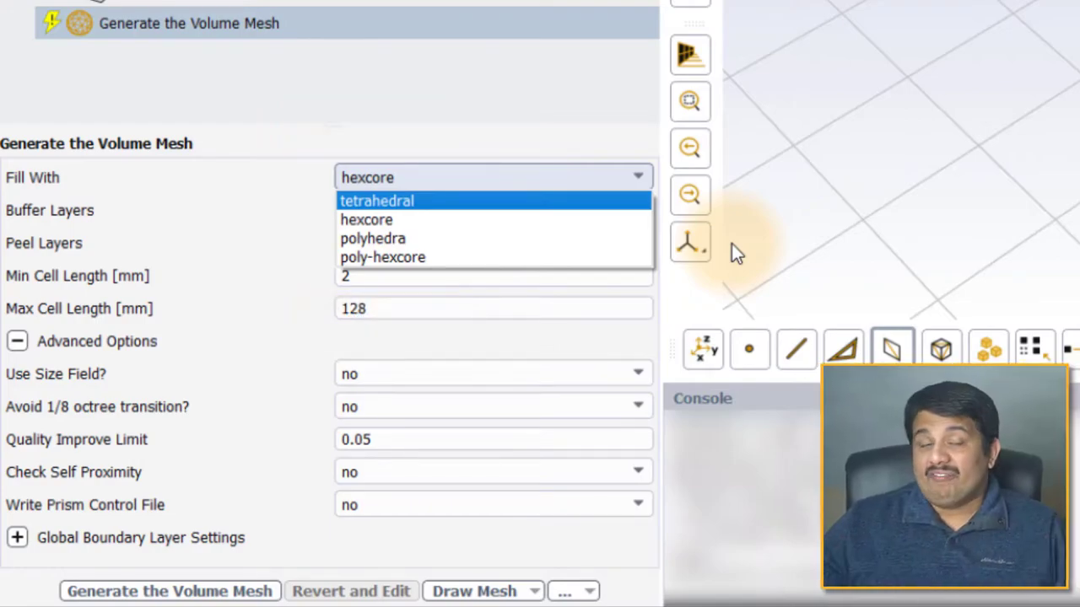
pyautogui.click(598, 202)
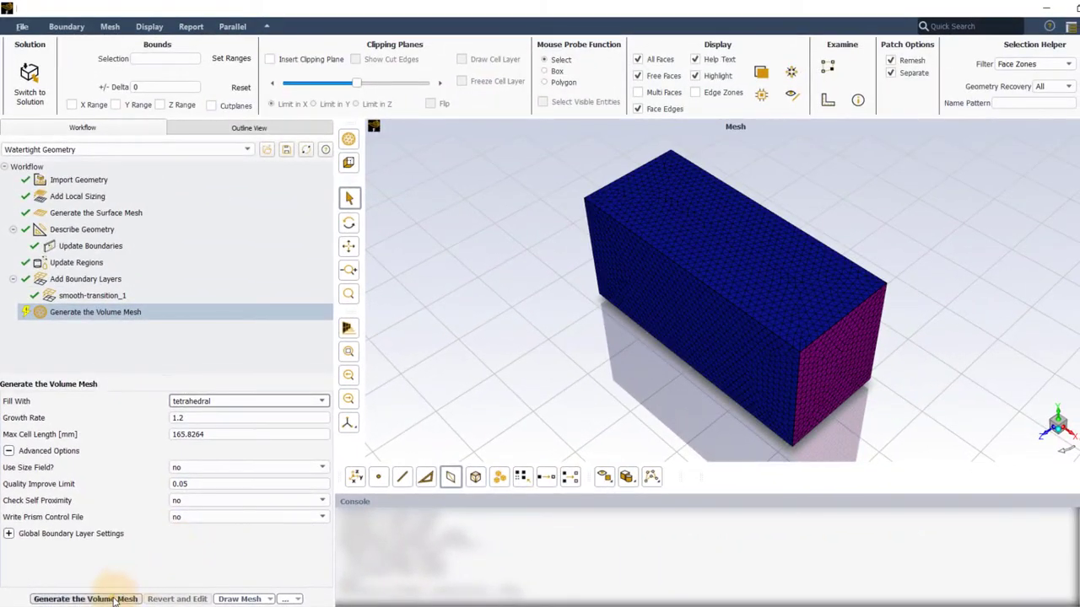
pyautogui.click(139, 596)
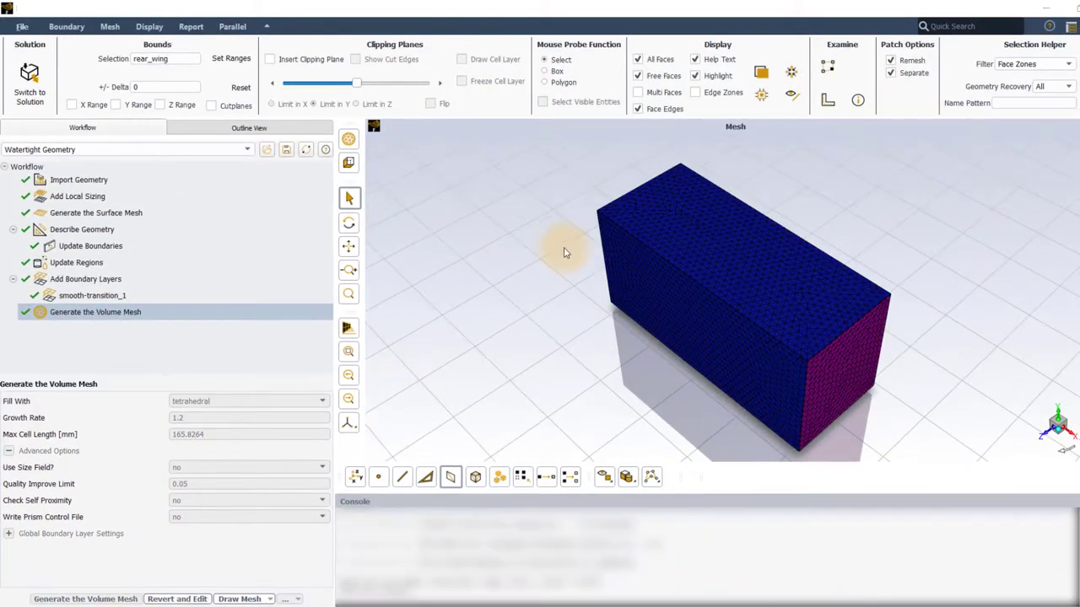
# Cut the tetrahedral mesh with a Y clipping plane, draw its cell layer, and examine the cells around the wing in side view
pyautogui.click(270, 59)
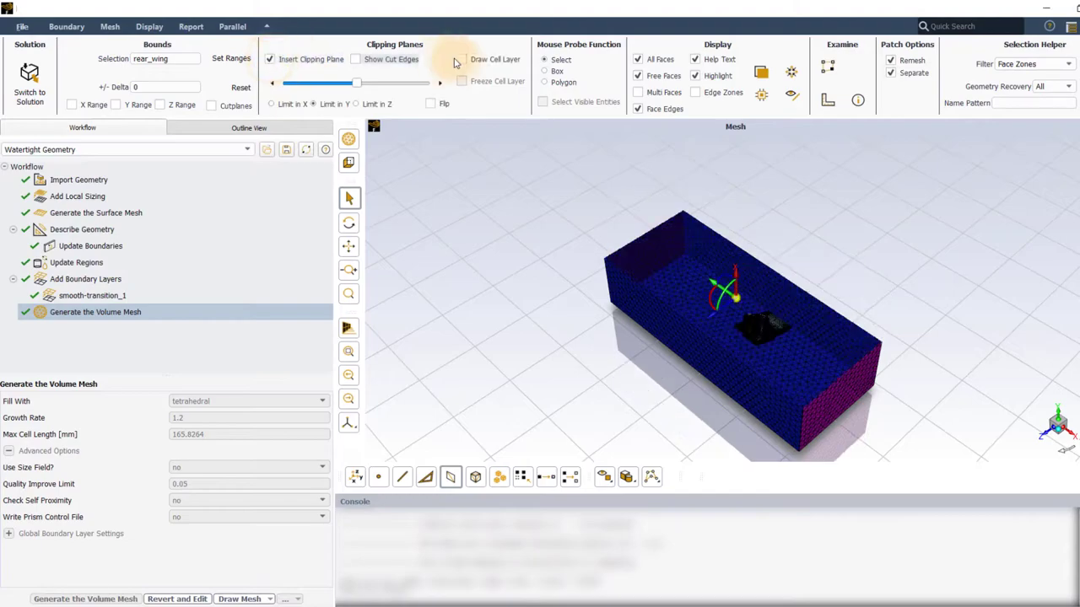
pyautogui.click(463, 59)
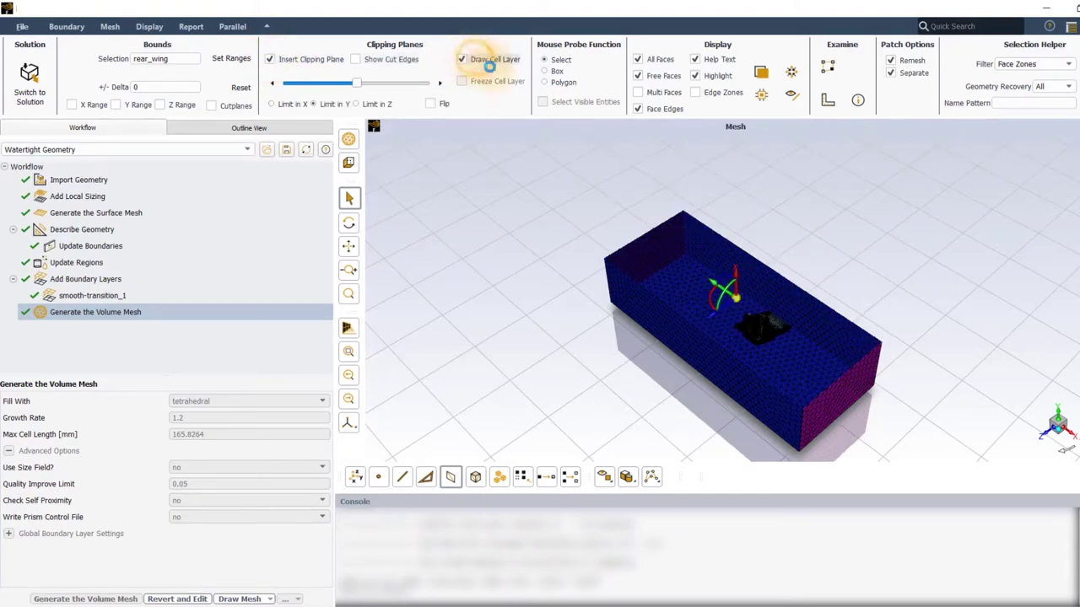
pyautogui.click(1056, 411)
pyautogui.moveTo(680, 282); pyautogui.dragTo(877, 314, button='middle')
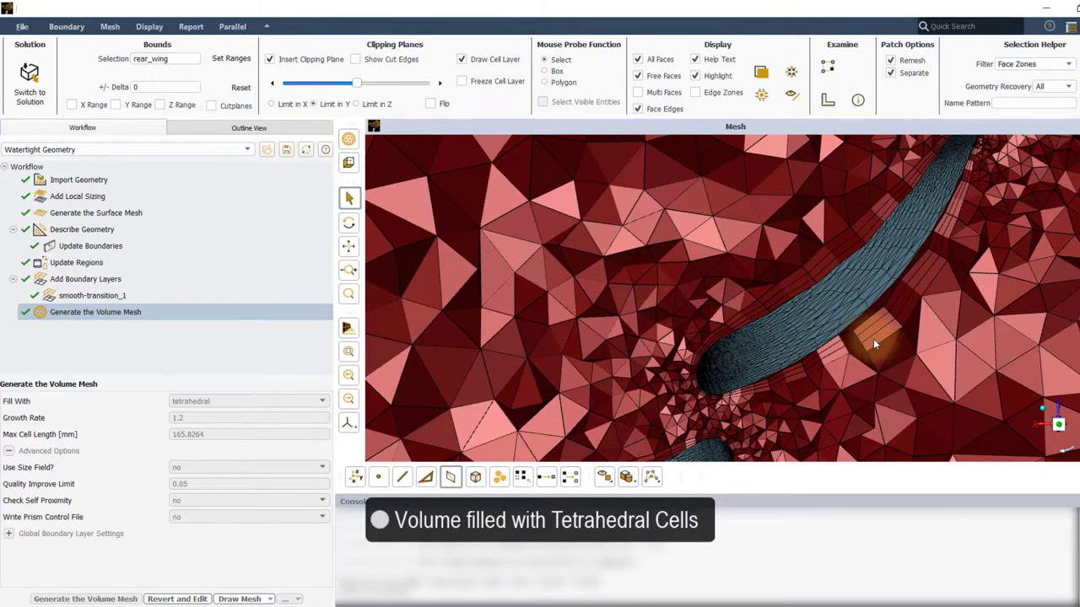
pyautogui.click(849, 312)
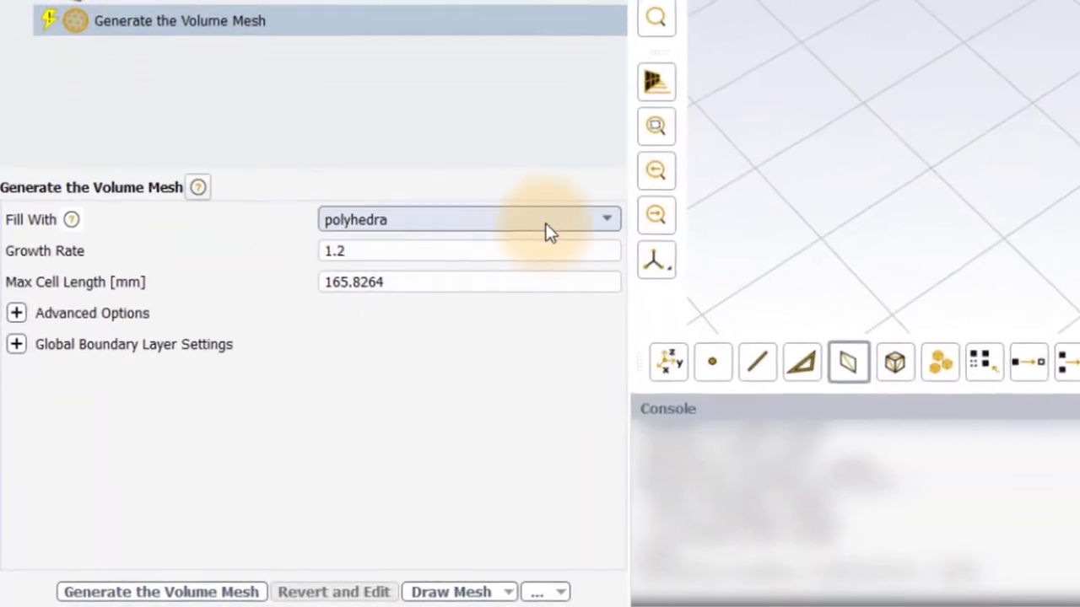
# Set the volume fill type to polyhedra and generate the volume mesh
pyautogui.click(488, 223)
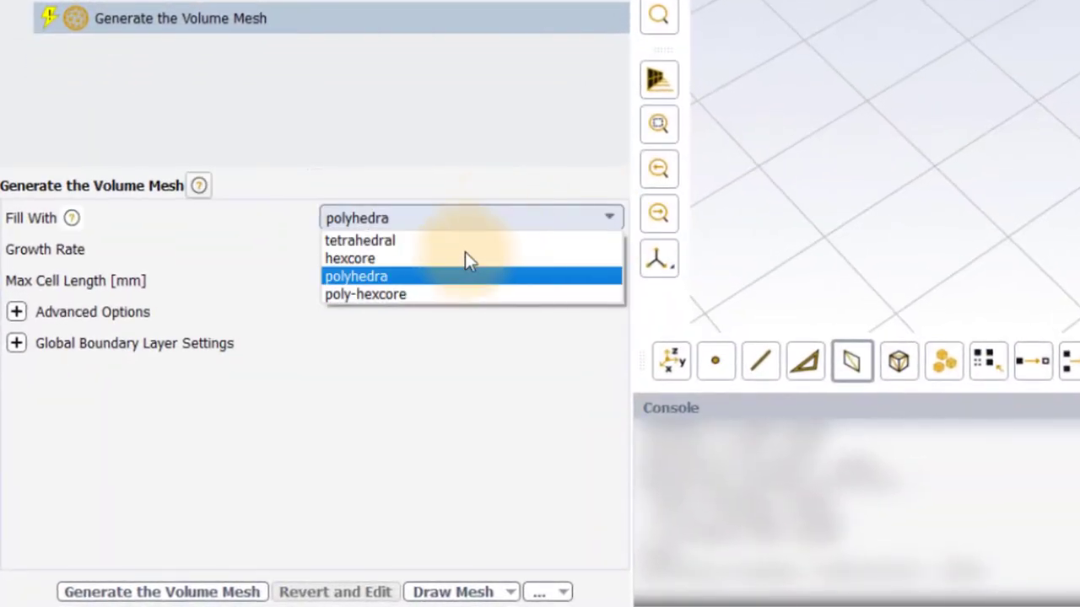
pyautogui.click(417, 275)
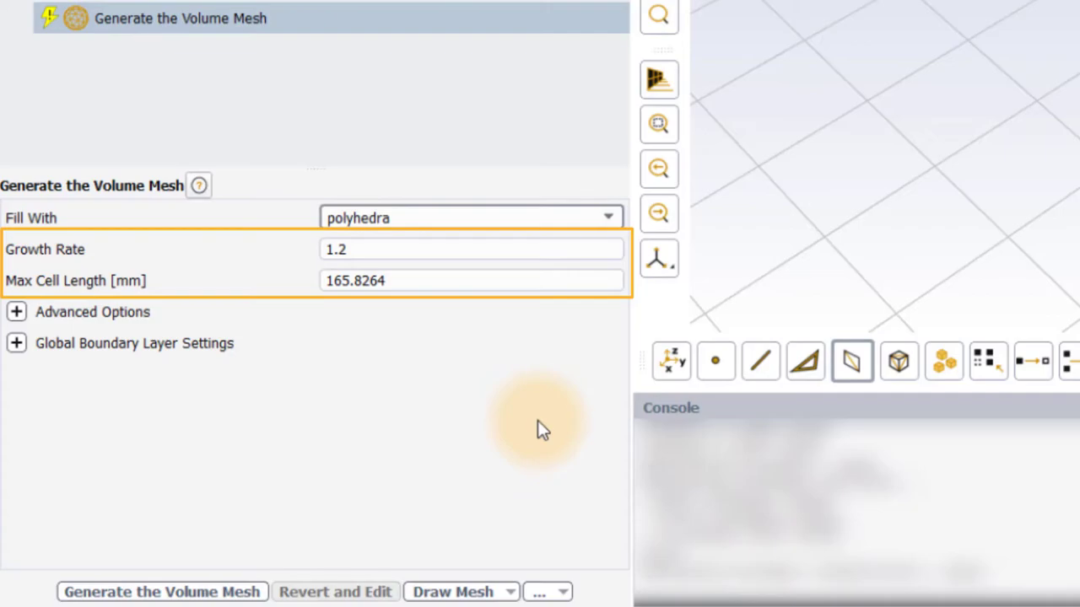
pyautogui.click(161, 592)
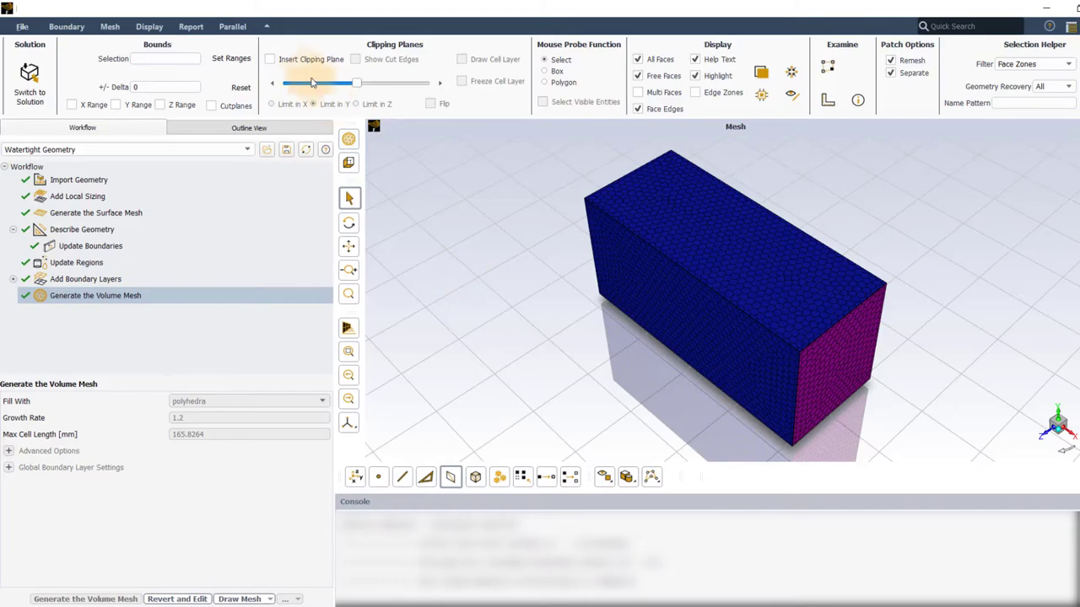
# Cut the polyhedral mesh with a Y clipping plane, draw its cell layer, and select the wing surface in side view
pyautogui.click(269, 59)
pyautogui.click(463, 59)
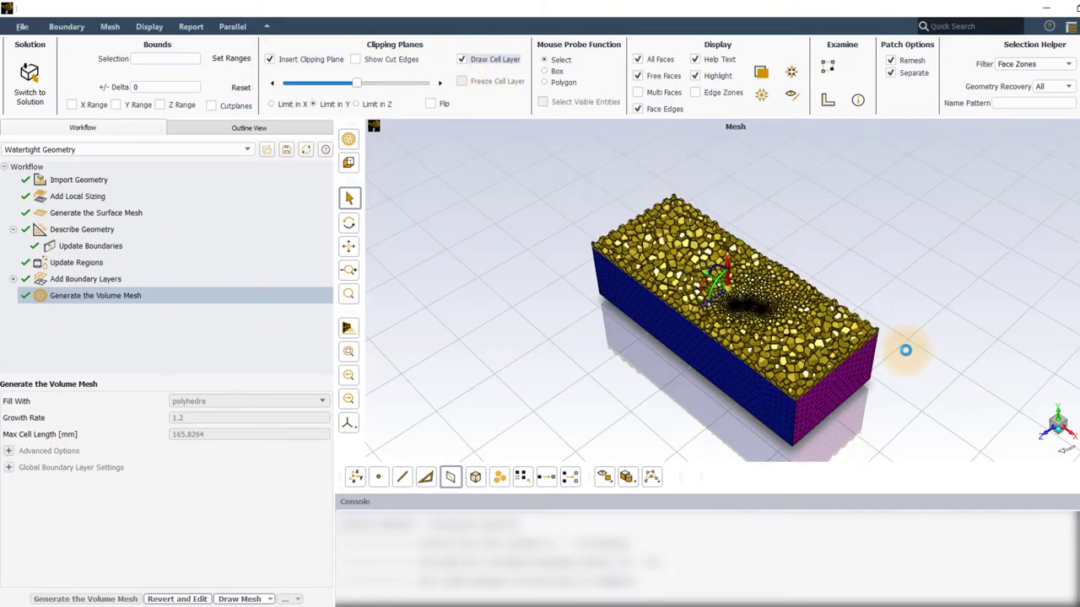
pyautogui.click(1054, 415)
pyautogui.scroll(10, 676, 293)
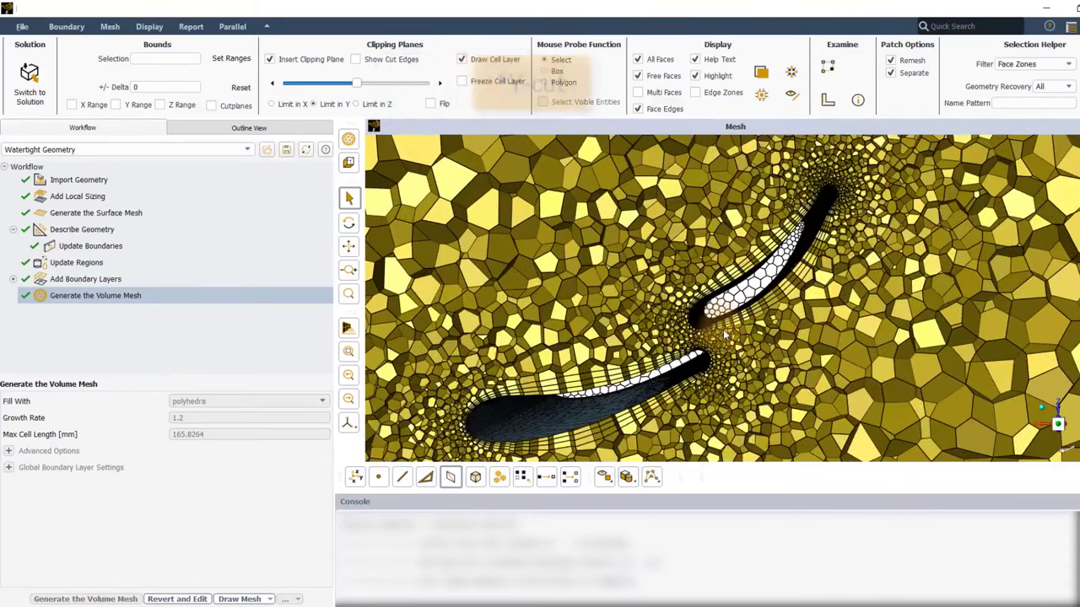
pyautogui.scroll(8, 716, 320)
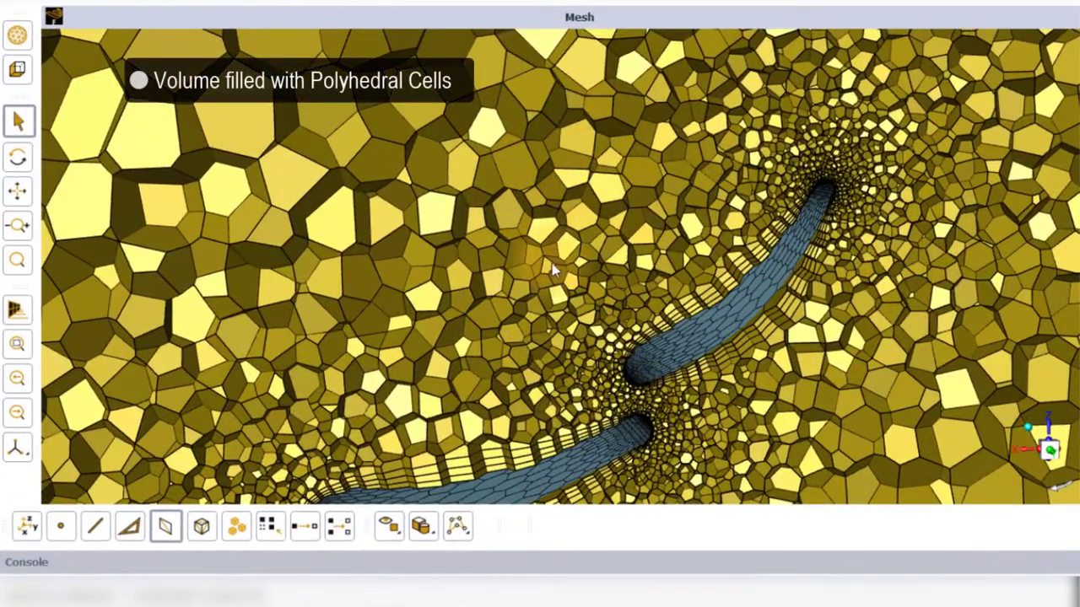
pyautogui.click(730, 331)
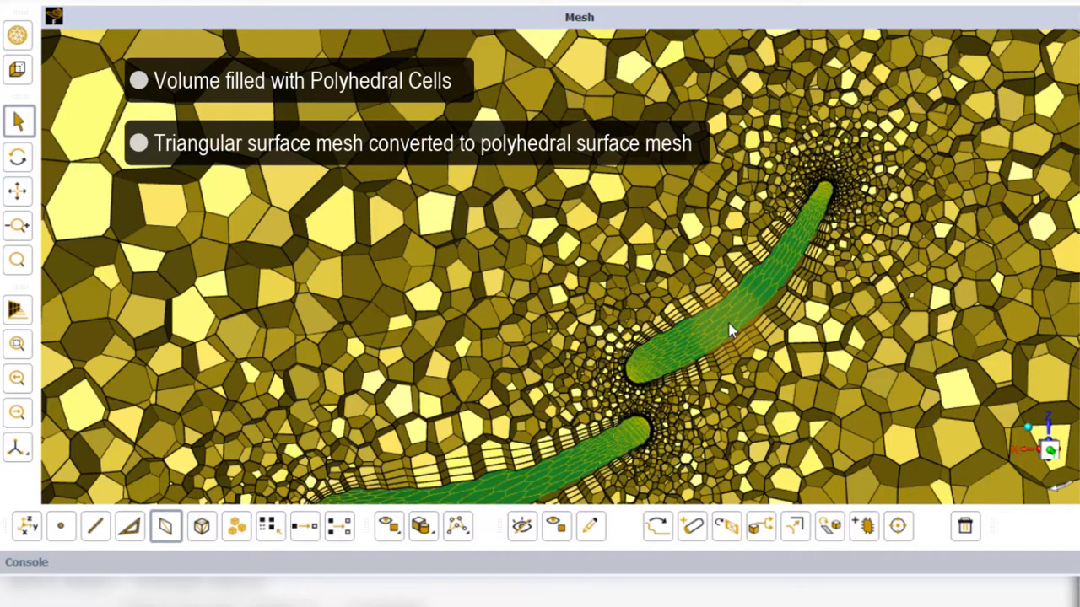